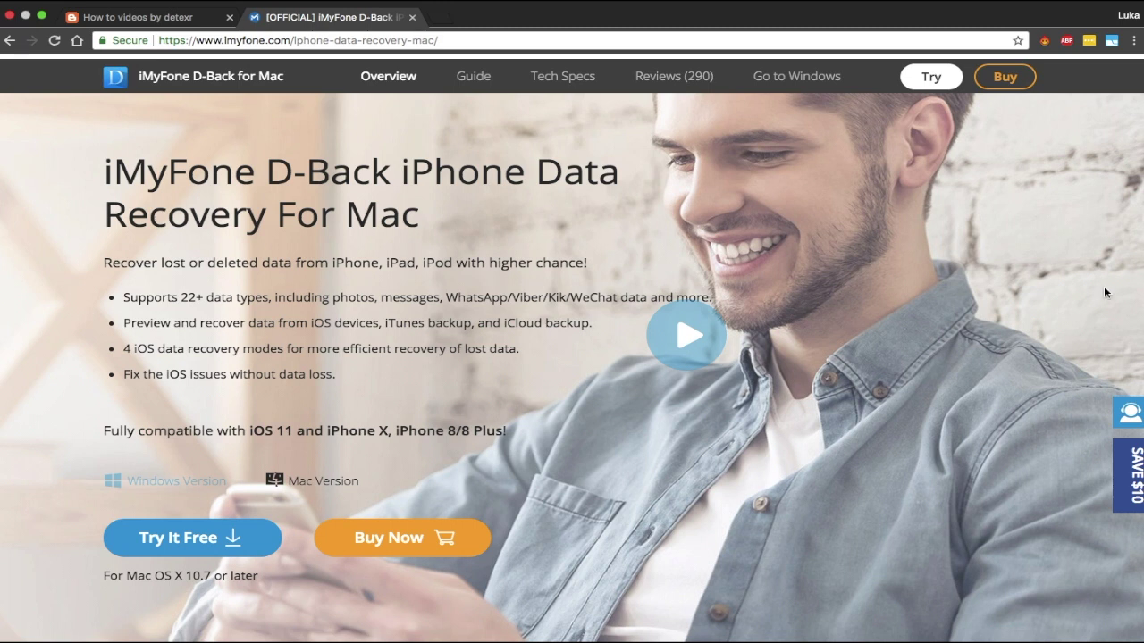
Step: Scroll the D-Back for Mac product page down to the iOS Devices Supported section
scroll(776, 365, "down", 1)
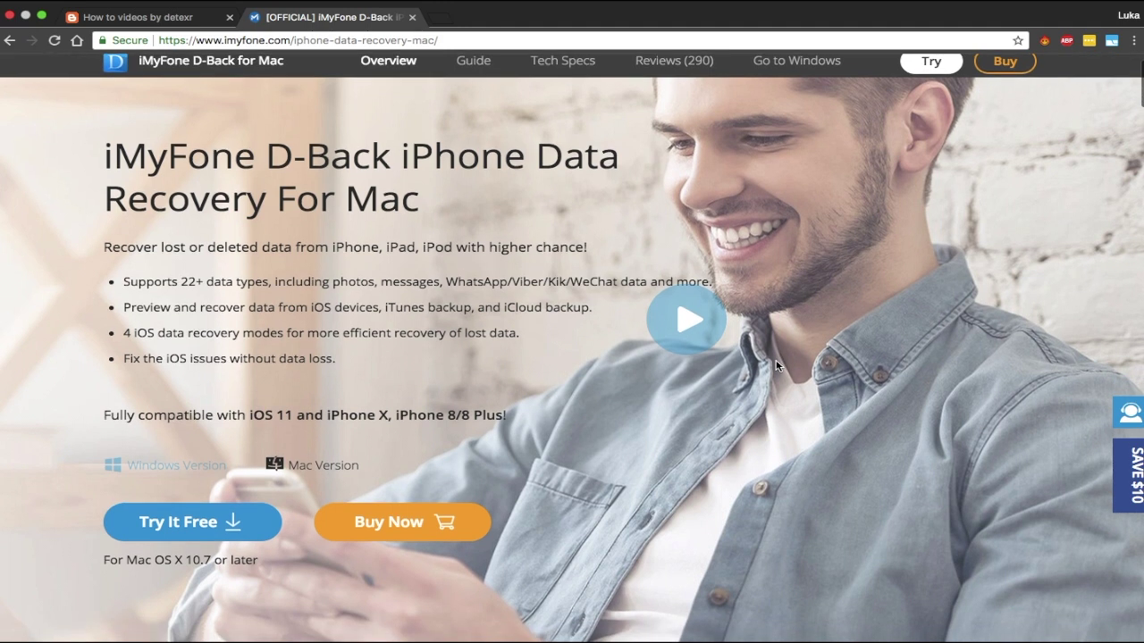
scroll(776, 365, "down", 3)
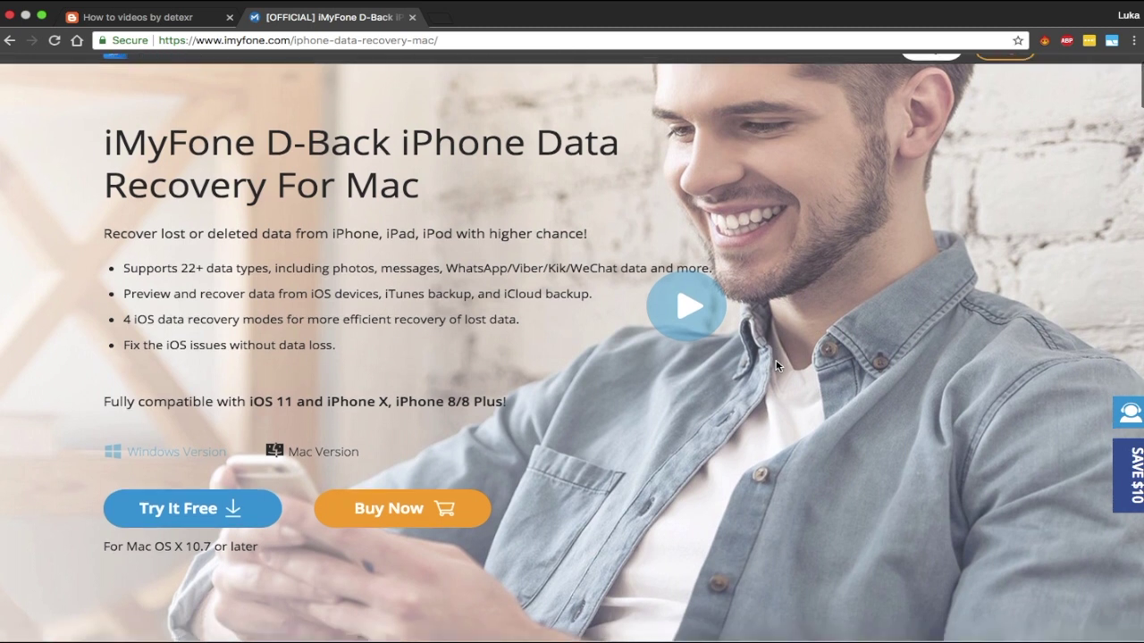
scroll(776, 365, "down", 7)
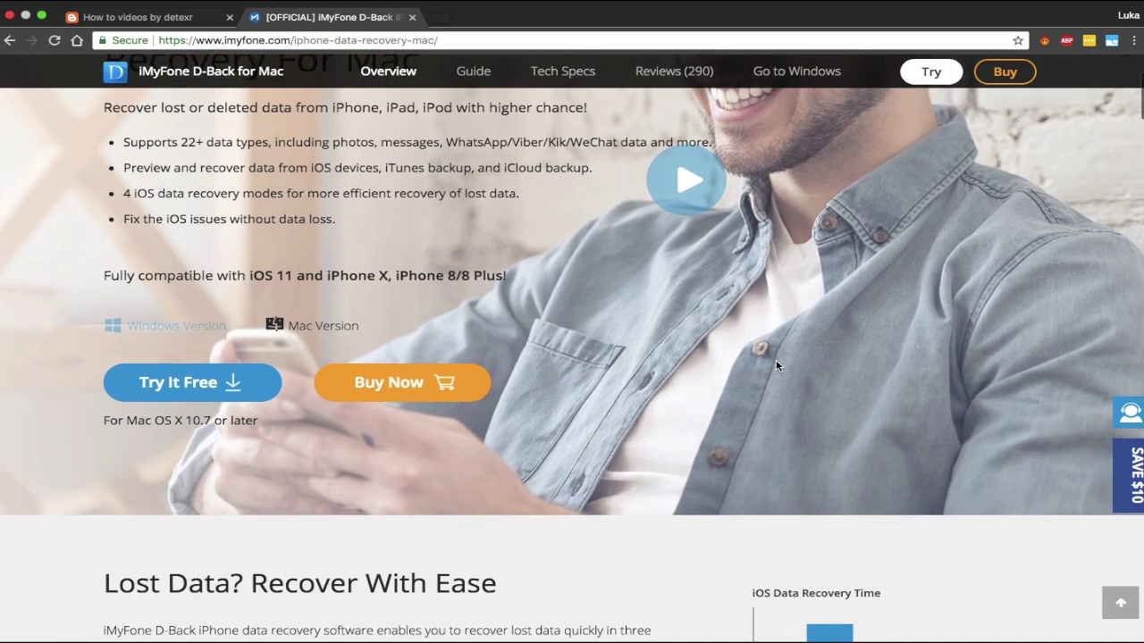
scroll(775, 364, "down", 4)
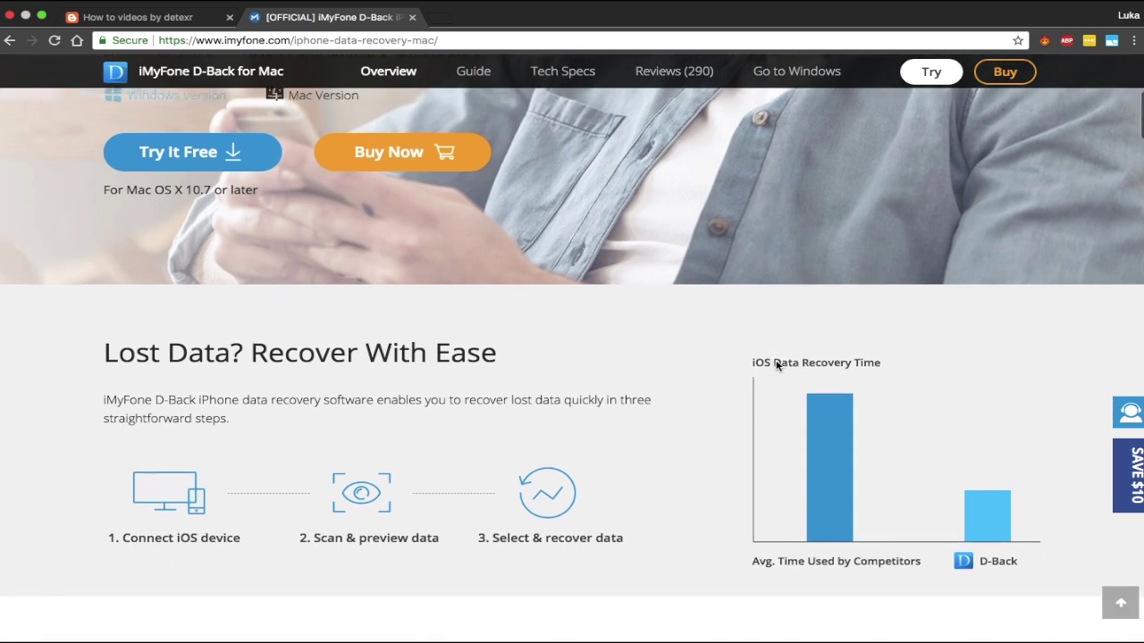
scroll(776, 365, "down", 1)
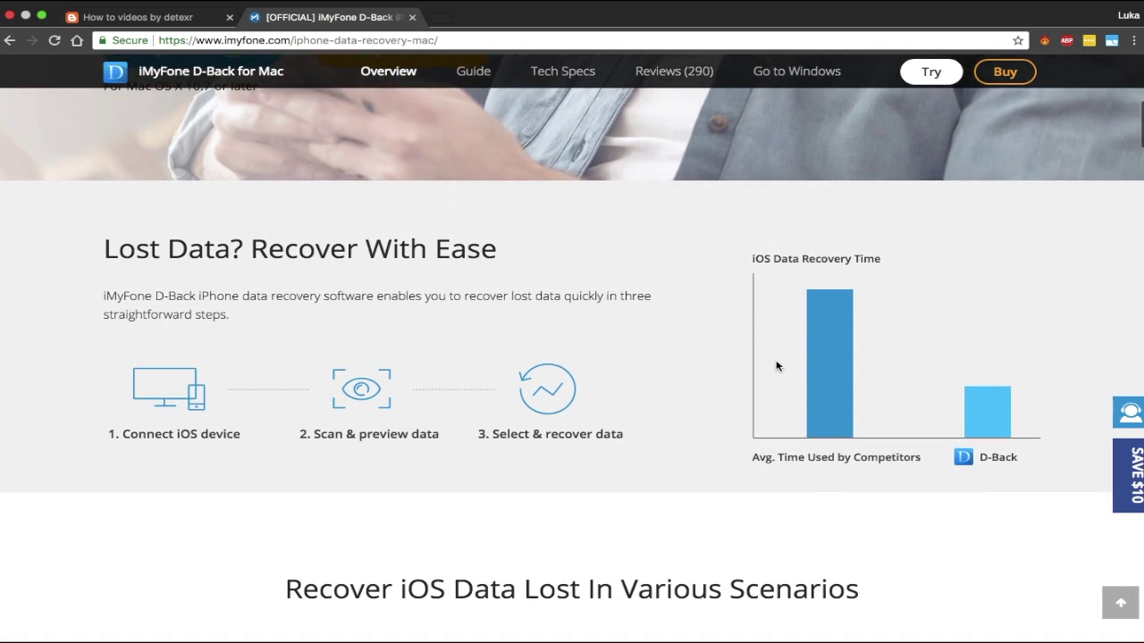
scroll(775, 364, "down", 3)
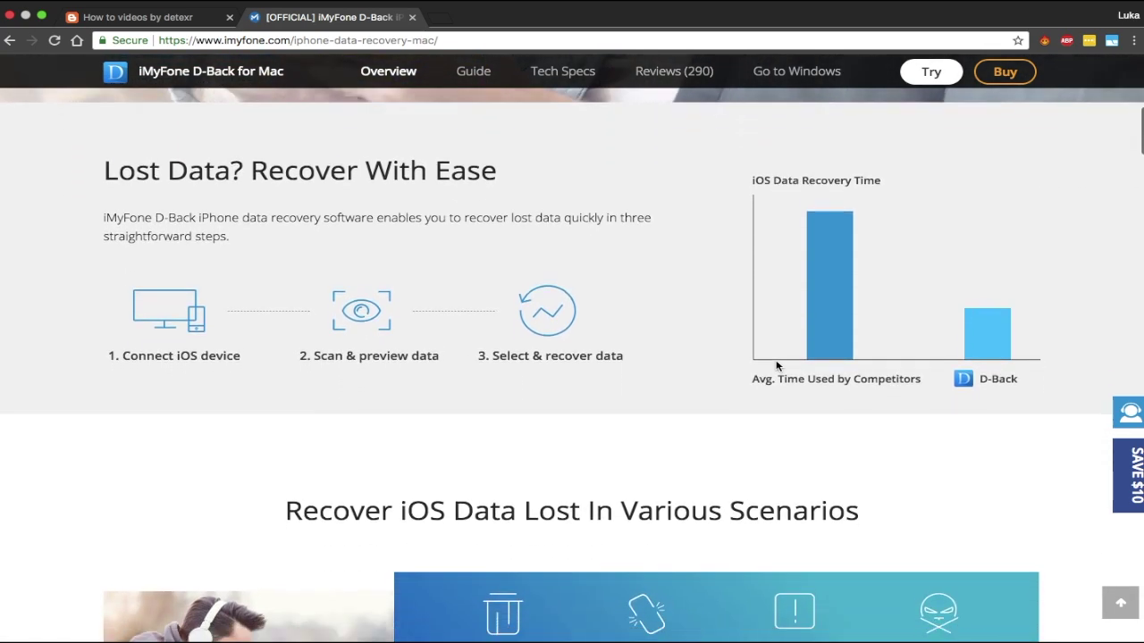
scroll(776, 364, "down", 7)
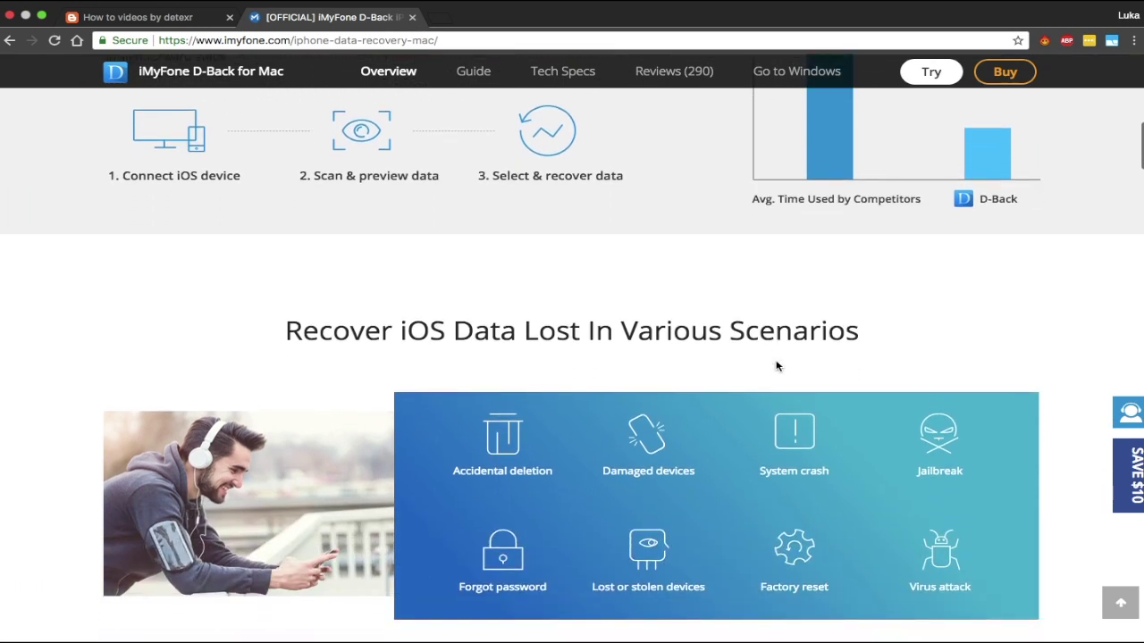
scroll(776, 364, "down", 11)
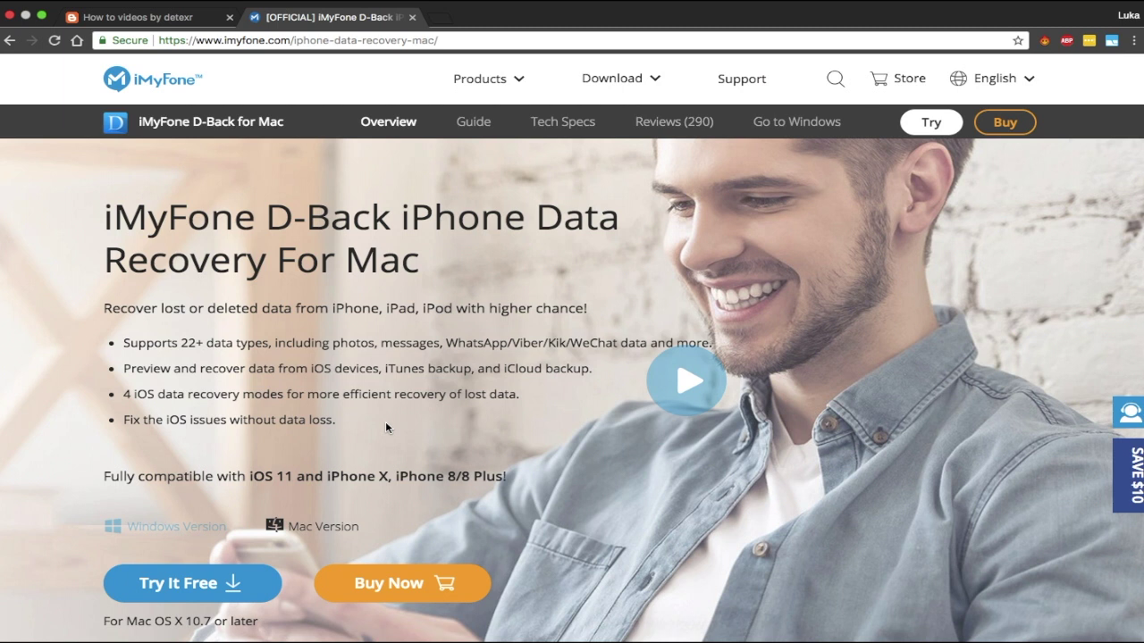
Step: Scroll through the supported devices to the Data Types Supported table listing Call history
scroll(590, 536, "down", 1)
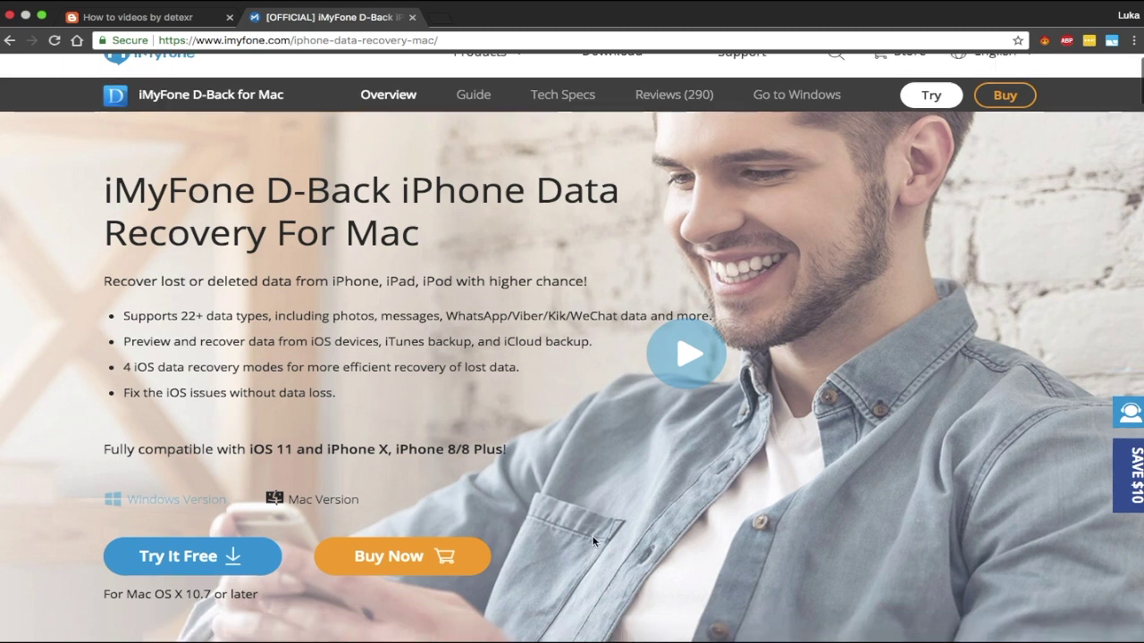
scroll(593, 540, "down", 5)
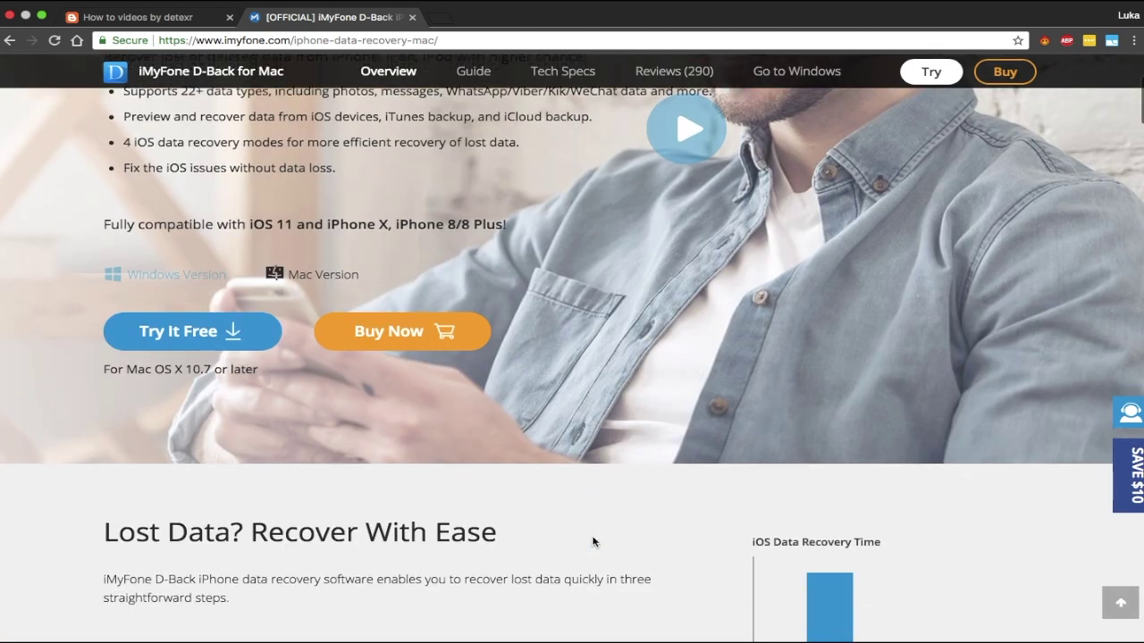
scroll(593, 541, "down", 6)
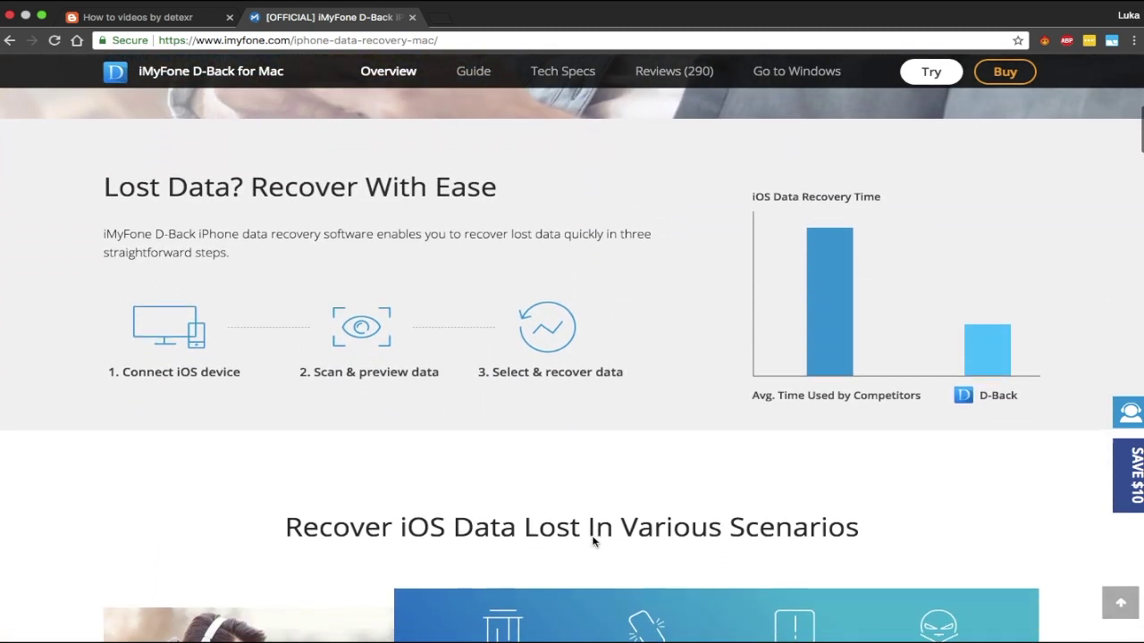
scroll(593, 541, "down", 3)
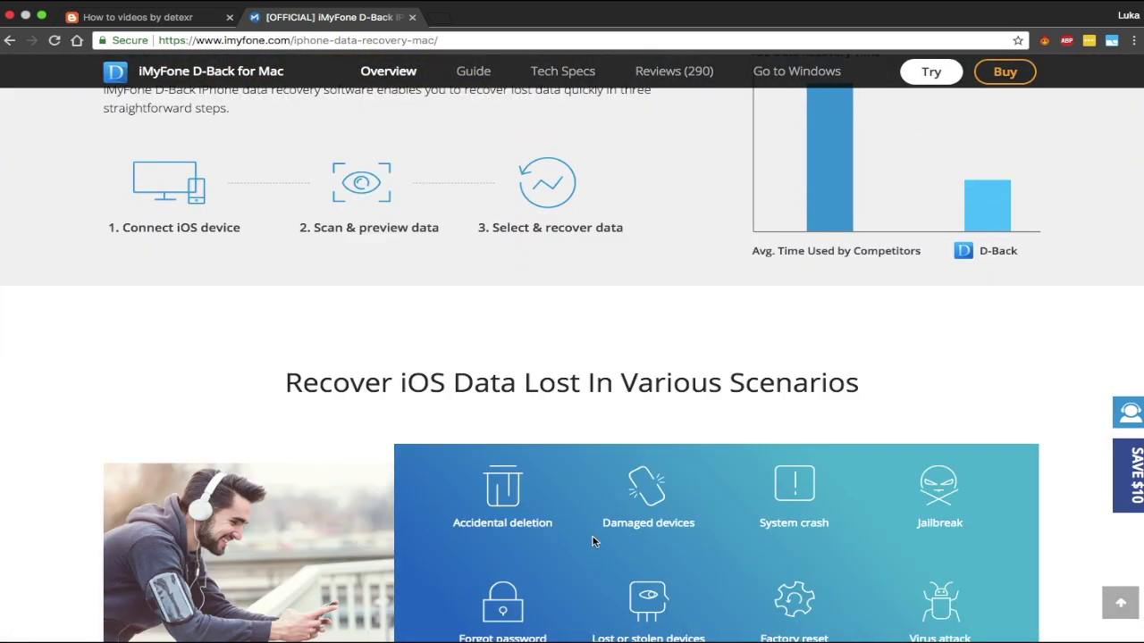
scroll(592, 541, "down", 4)
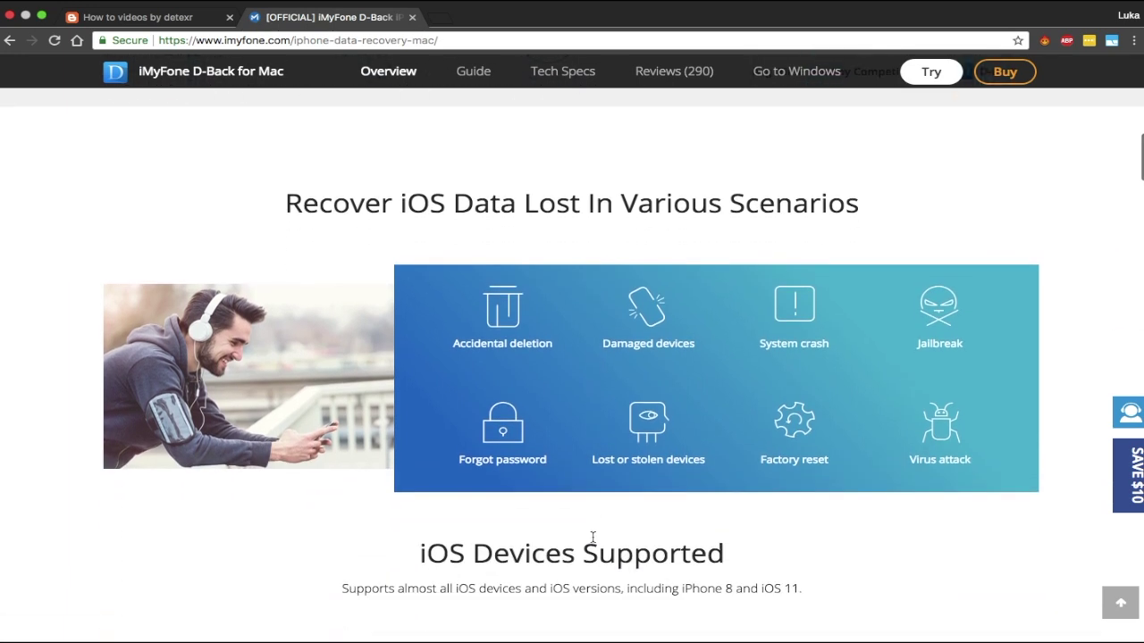
scroll(592, 536, "down", 3)
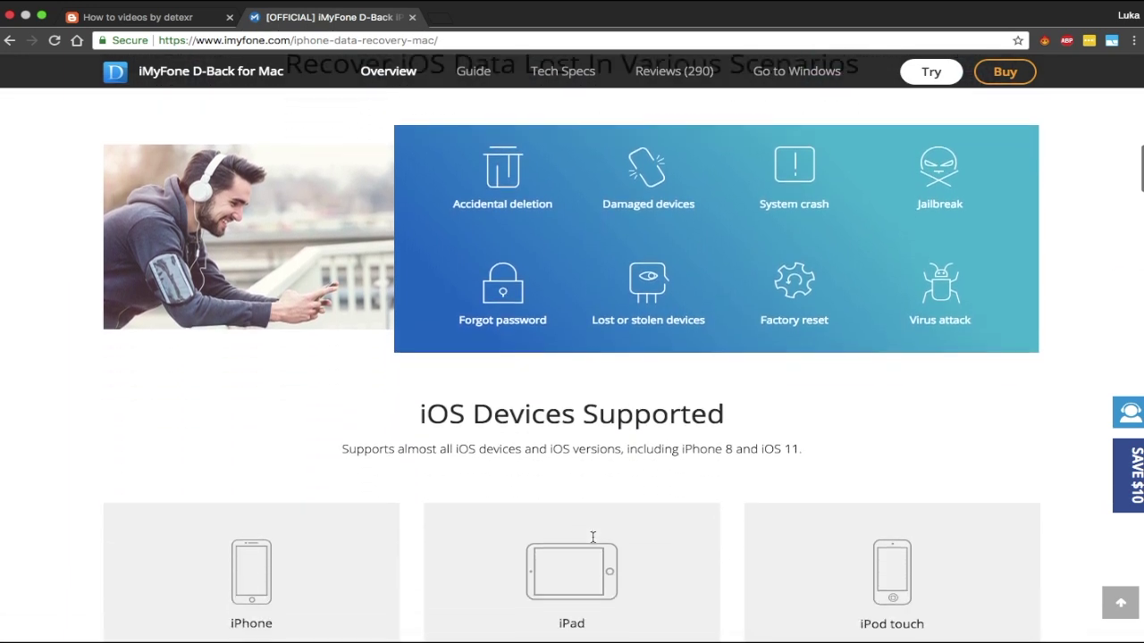
scroll(593, 540, "down", 3)
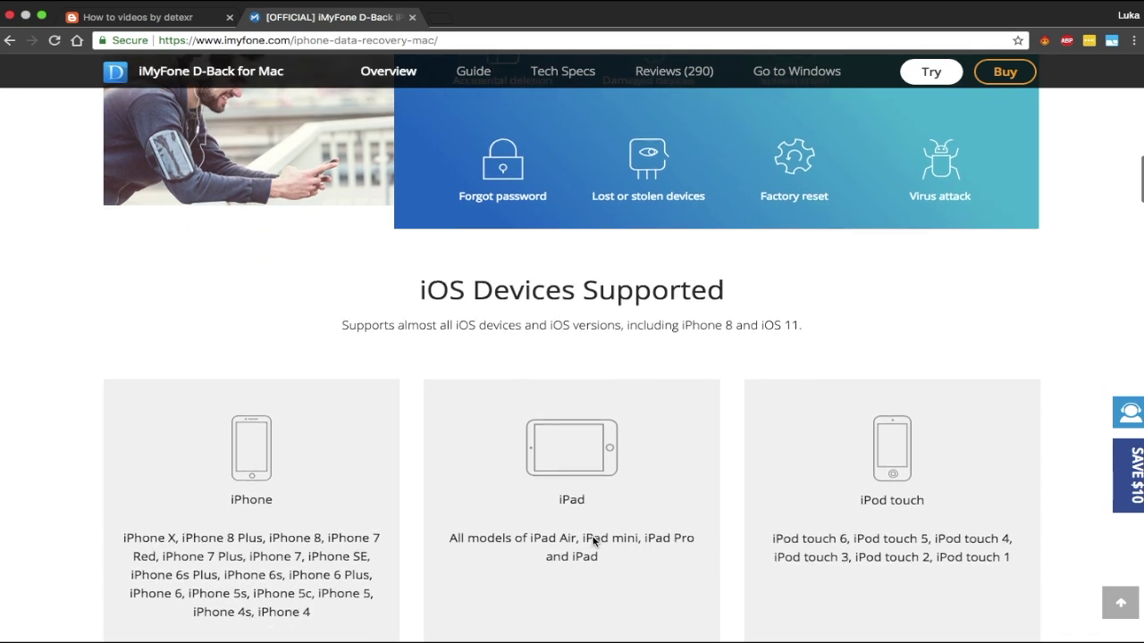
scroll(592, 540, "down", 1)
scroll(592, 541, "down", 2)
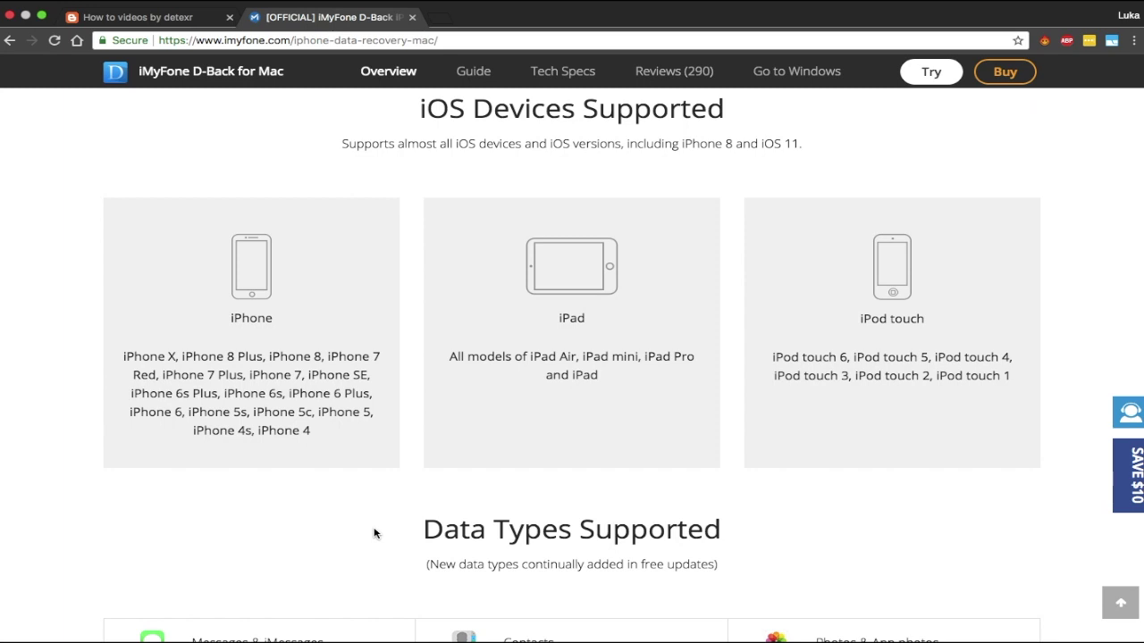
scroll(375, 534, "down", 3)
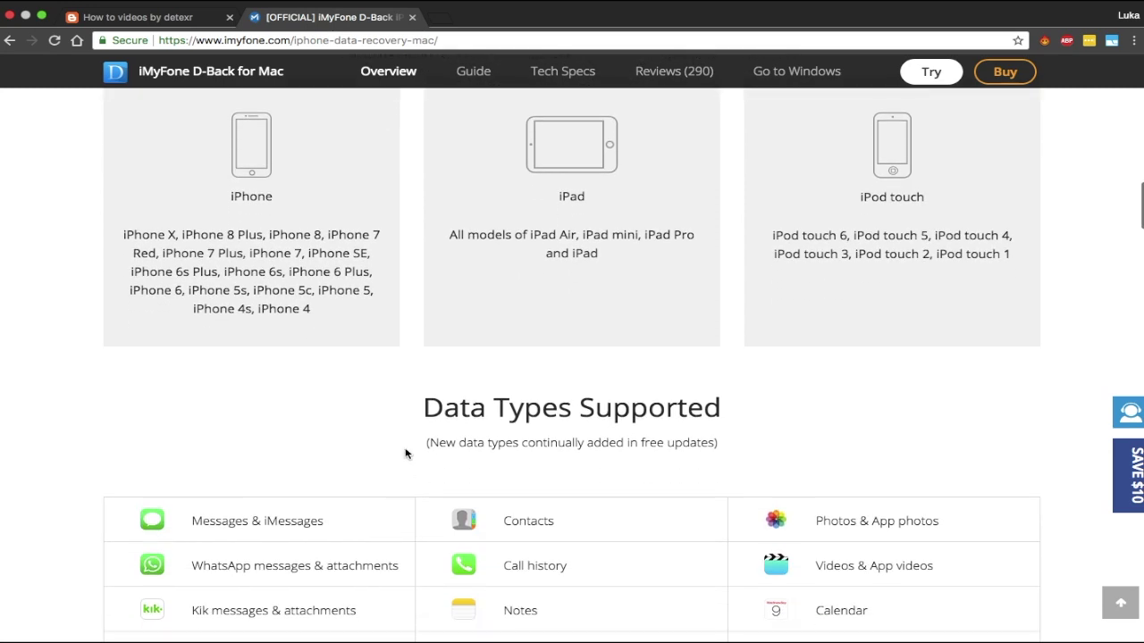
scroll(405, 454, "down", 3)
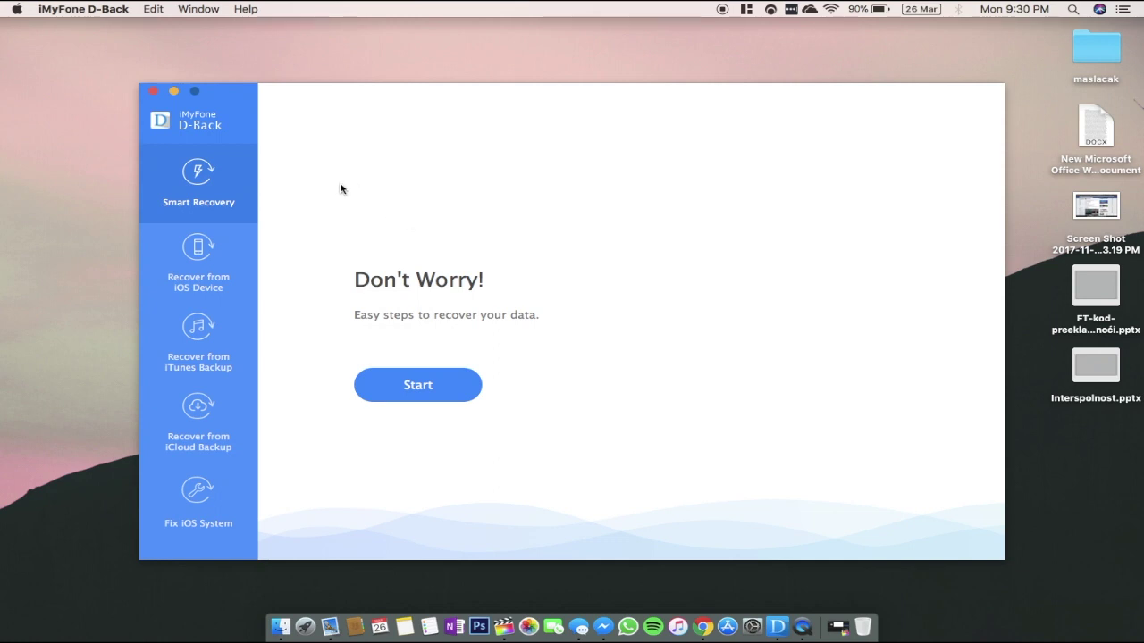
Step: Compare the iTunes Backup, Fix iOS System and Recover from iOS Device recovery modes
key("Return")
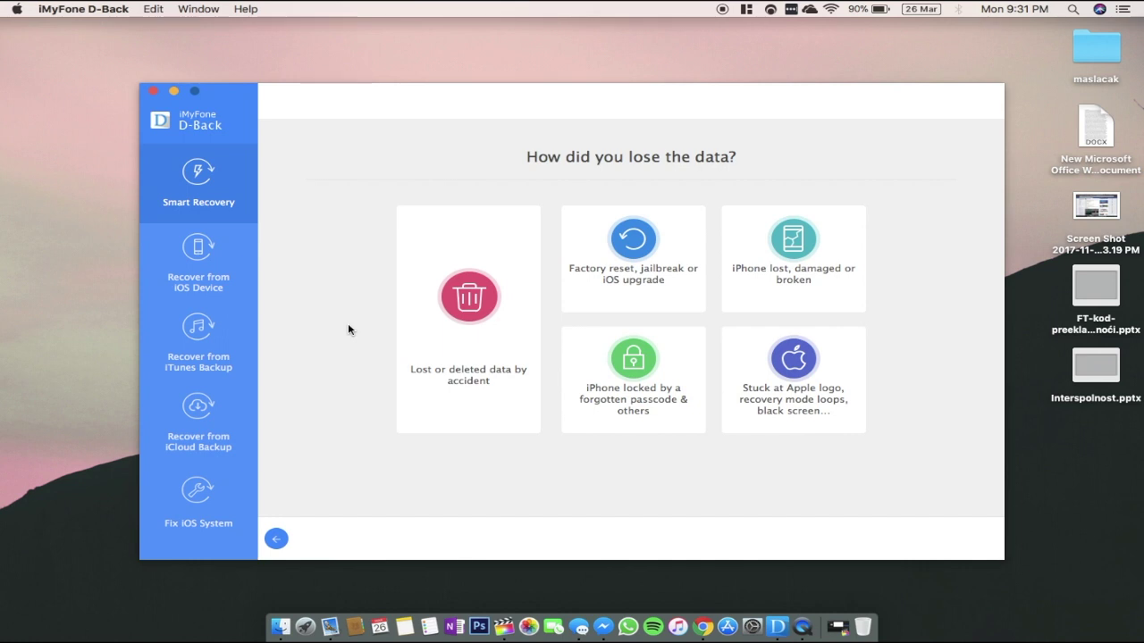
left_click(209, 267)
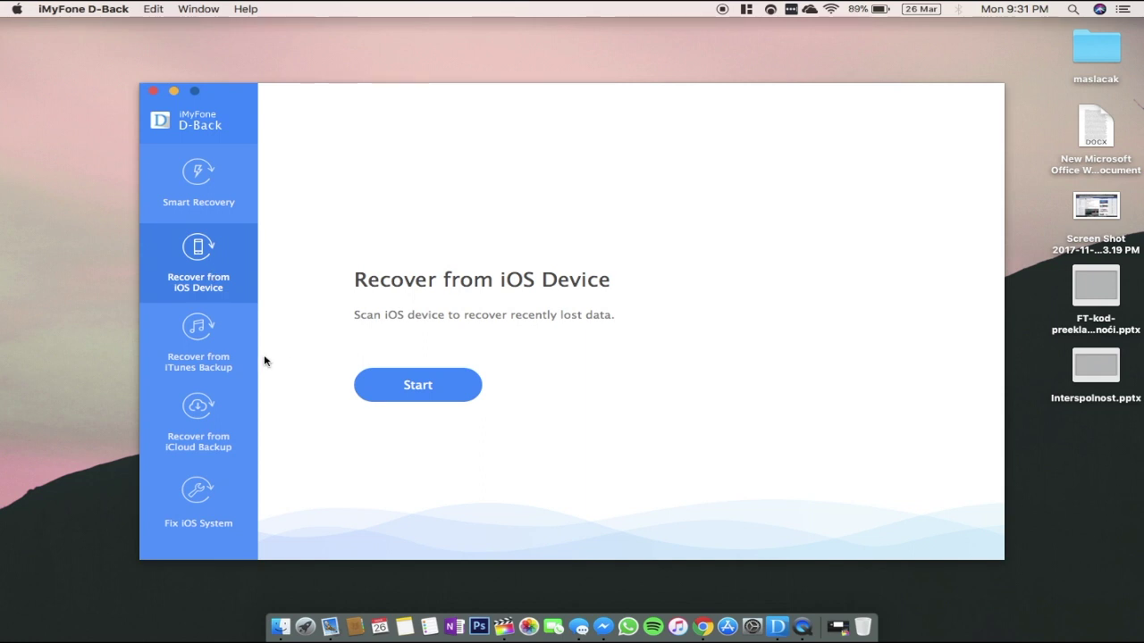
left_click(226, 359)
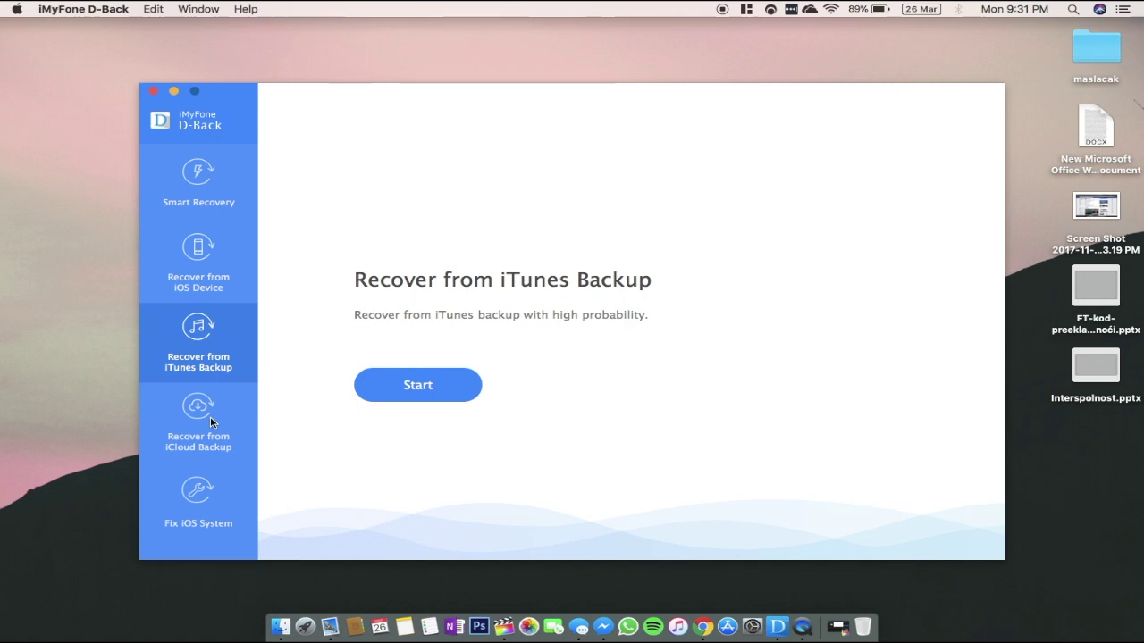
left_click(417, 385)
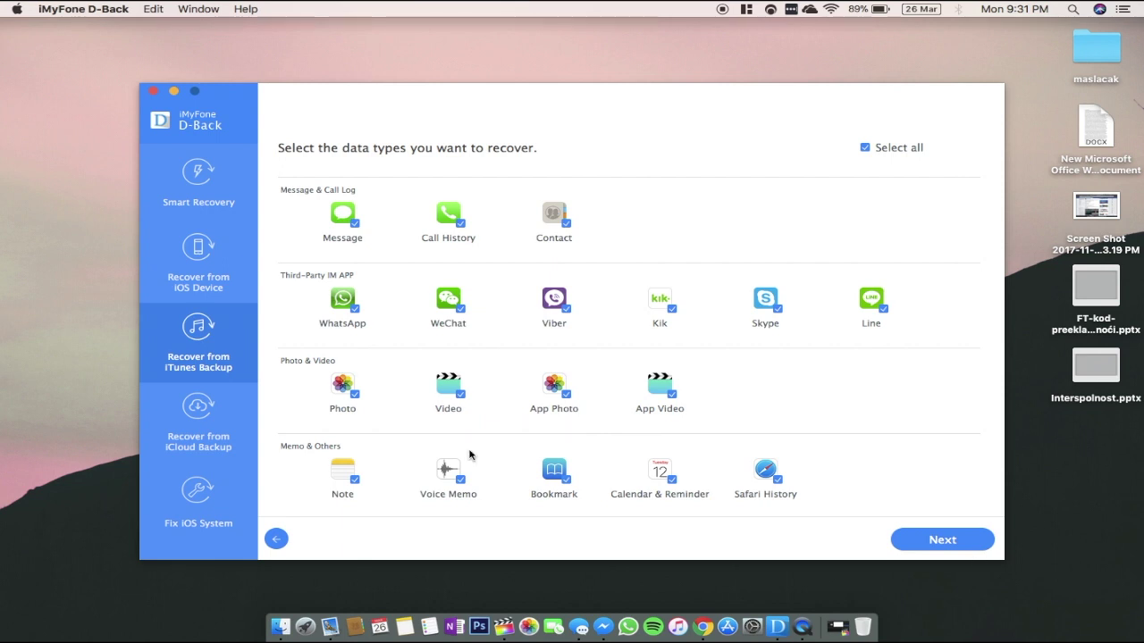
left_click(201, 496)
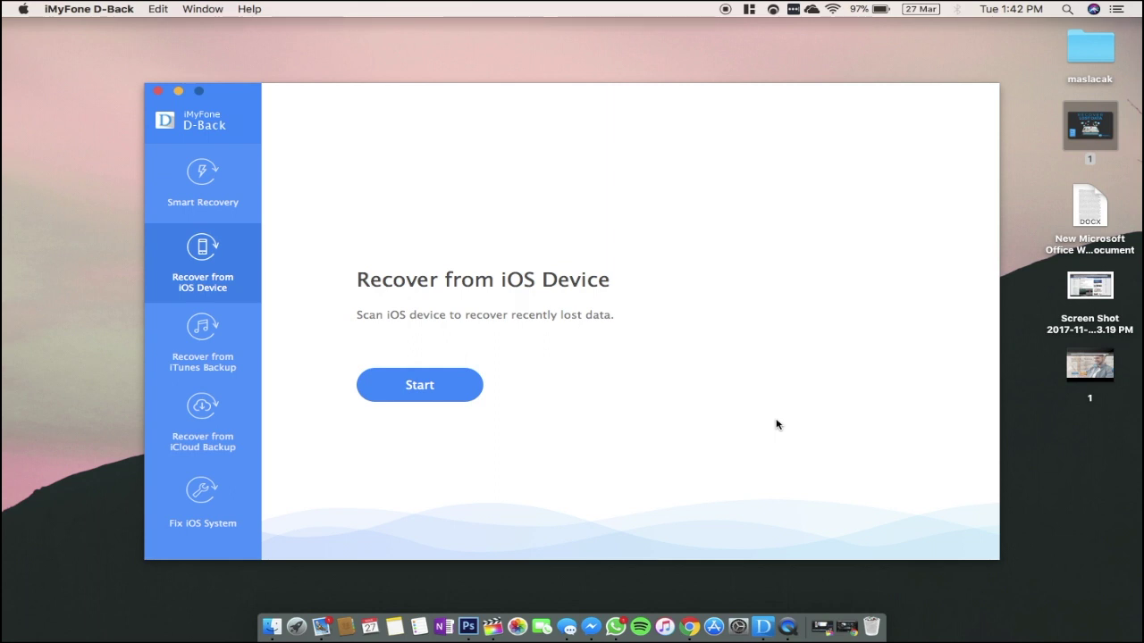
Step: Start device recovery and uncheck Calendar & Reminder, Bookmark, Voice Memo, Safari History, Photo and WhatsApp
left_click(449, 380)
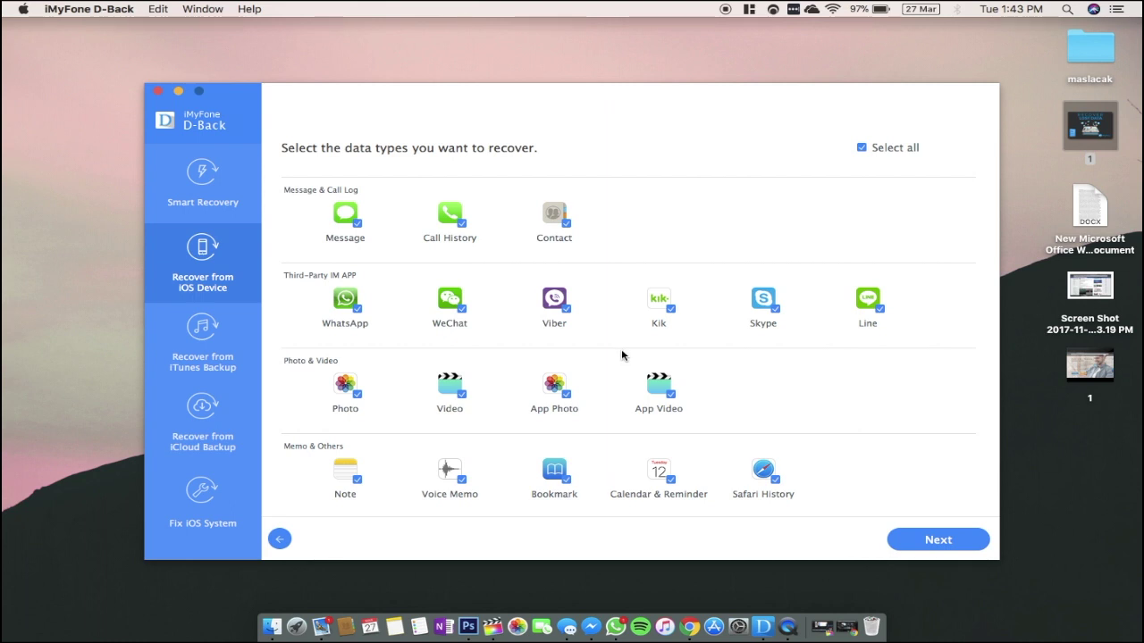
left_click(670, 481)
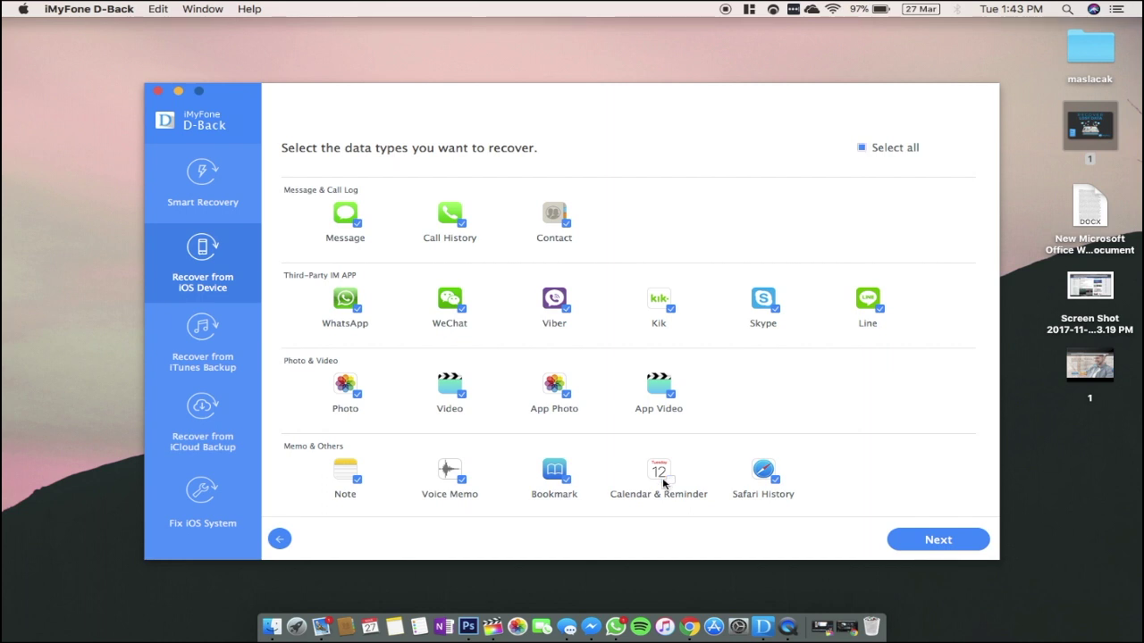
left_click(566, 480)
left_click(462, 483)
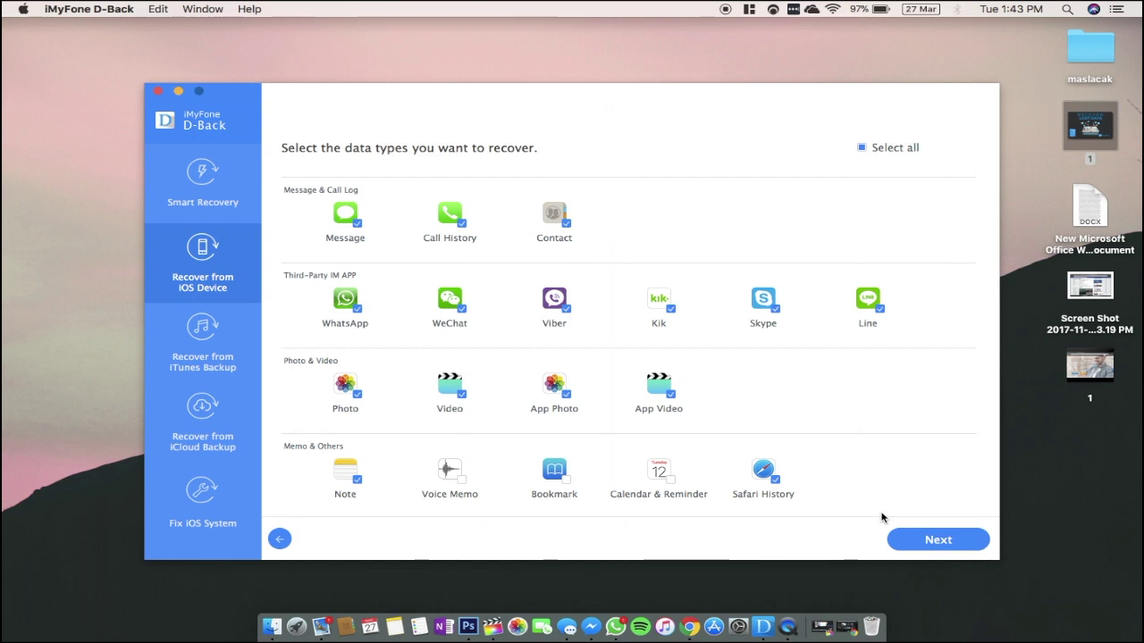
left_click(778, 480)
left_click(357, 394)
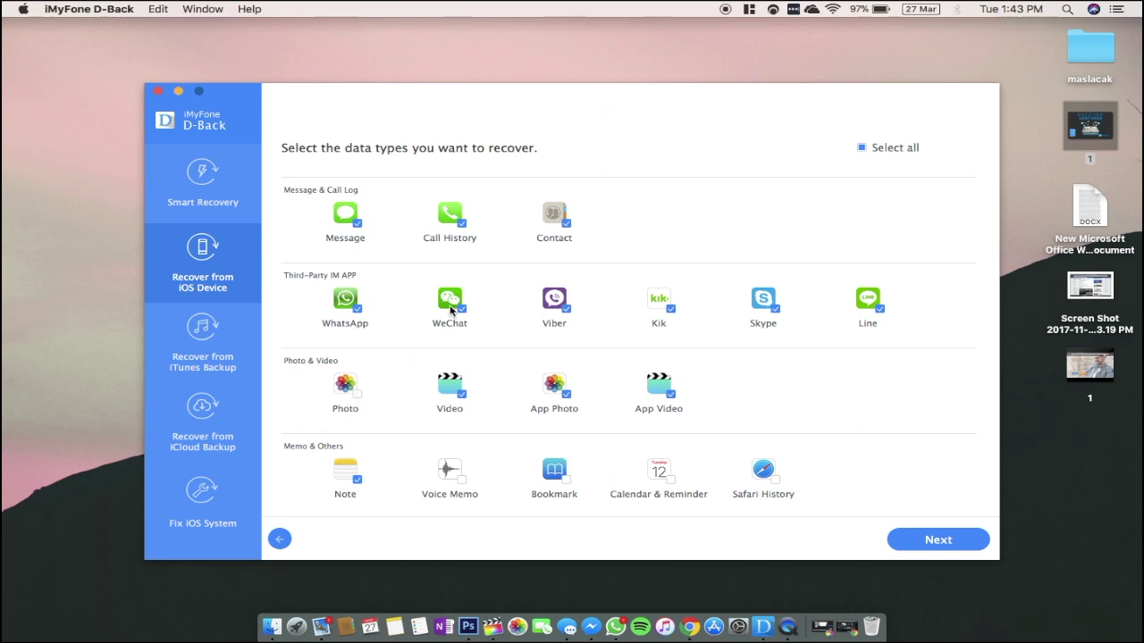
left_click(358, 310)
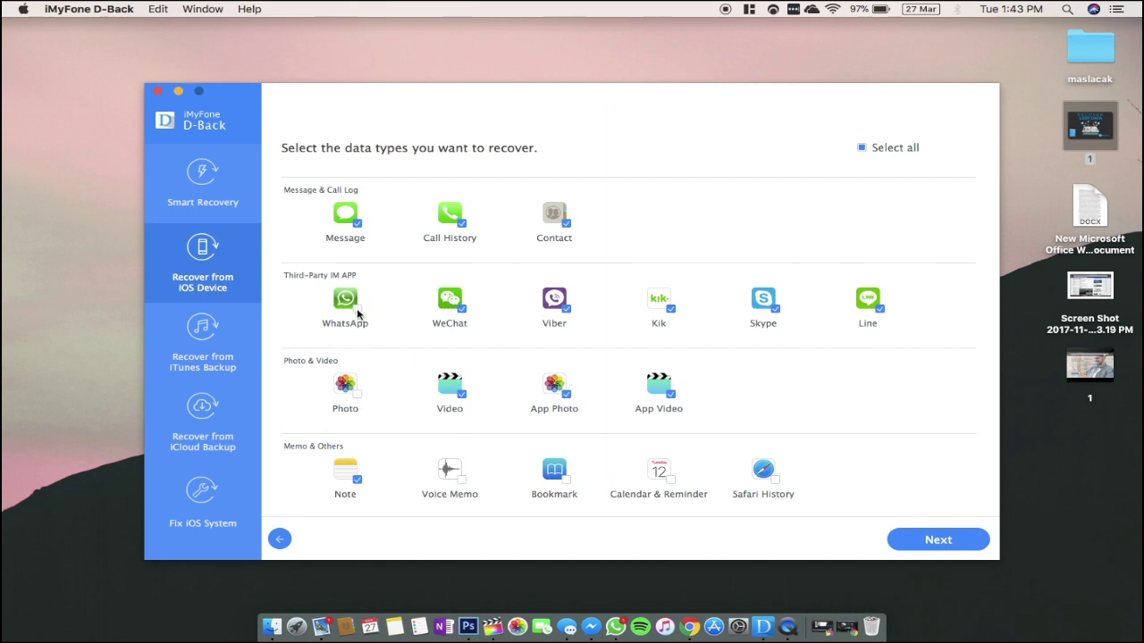
Step: Uncheck Skype, Kik, Line, Contact and Message, keeping Call History, and continue to scanning
left_click(775, 309)
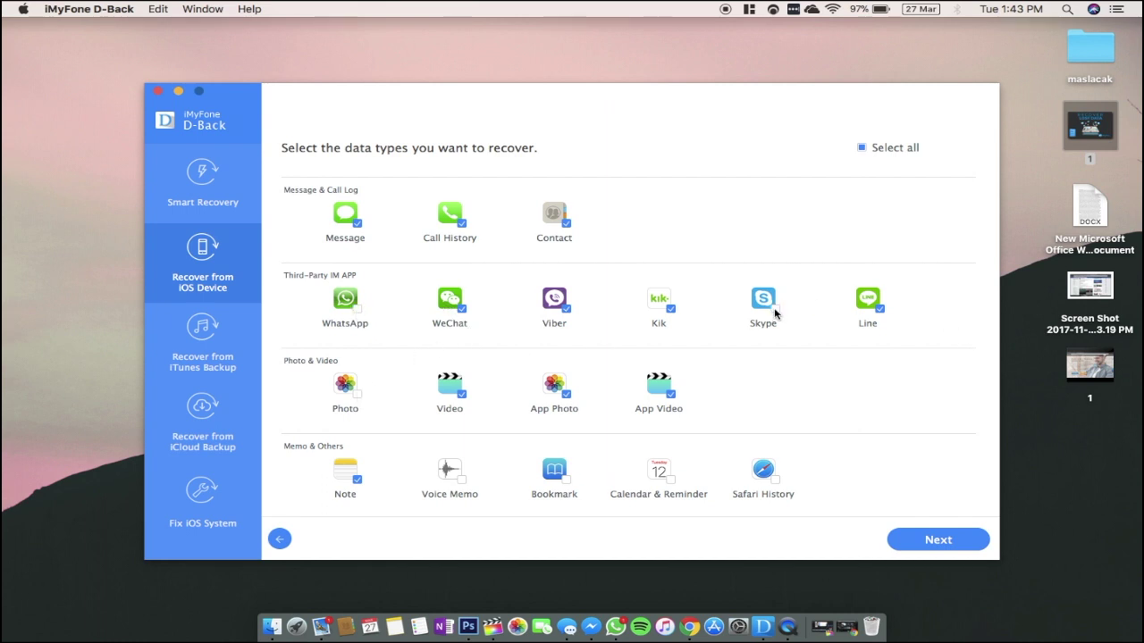
left_click(673, 309)
left_click(880, 309)
left_click(566, 223)
left_click(357, 224)
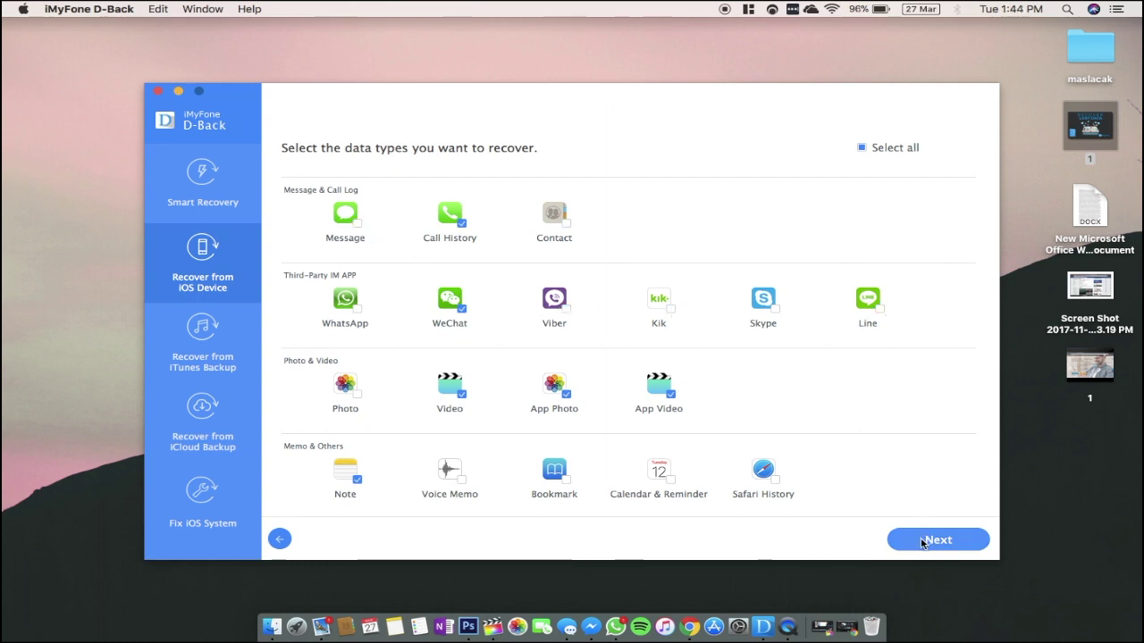
left_click(923, 543)
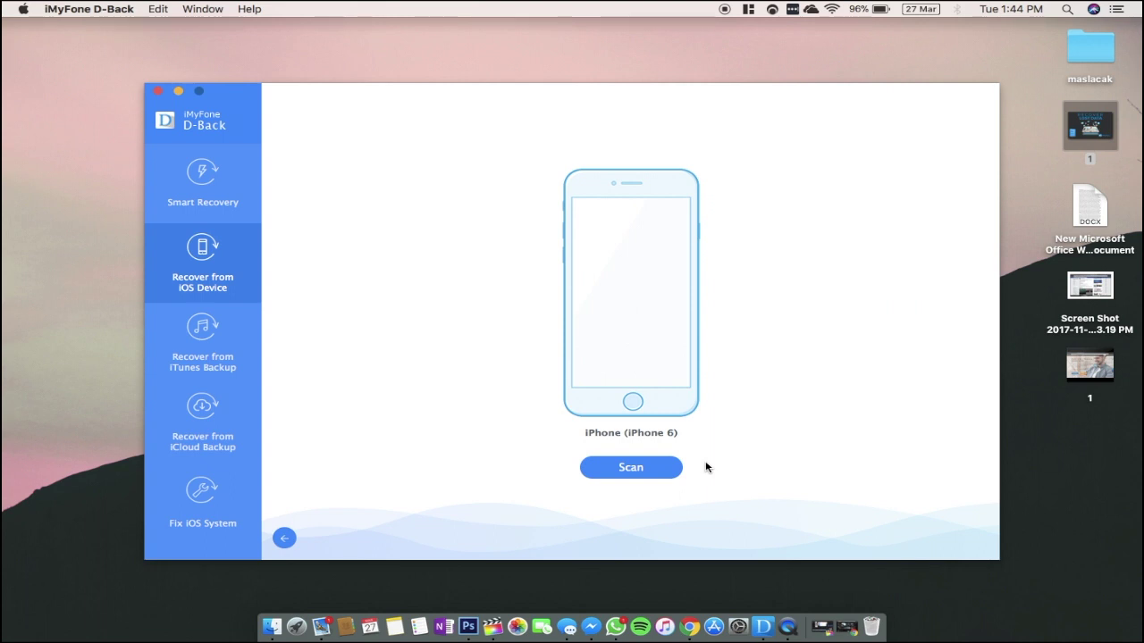
Step: Scan the iPhone 6, finding 286 Call History records, 104 App Photos and 2 App Videos
left_click(638, 467)
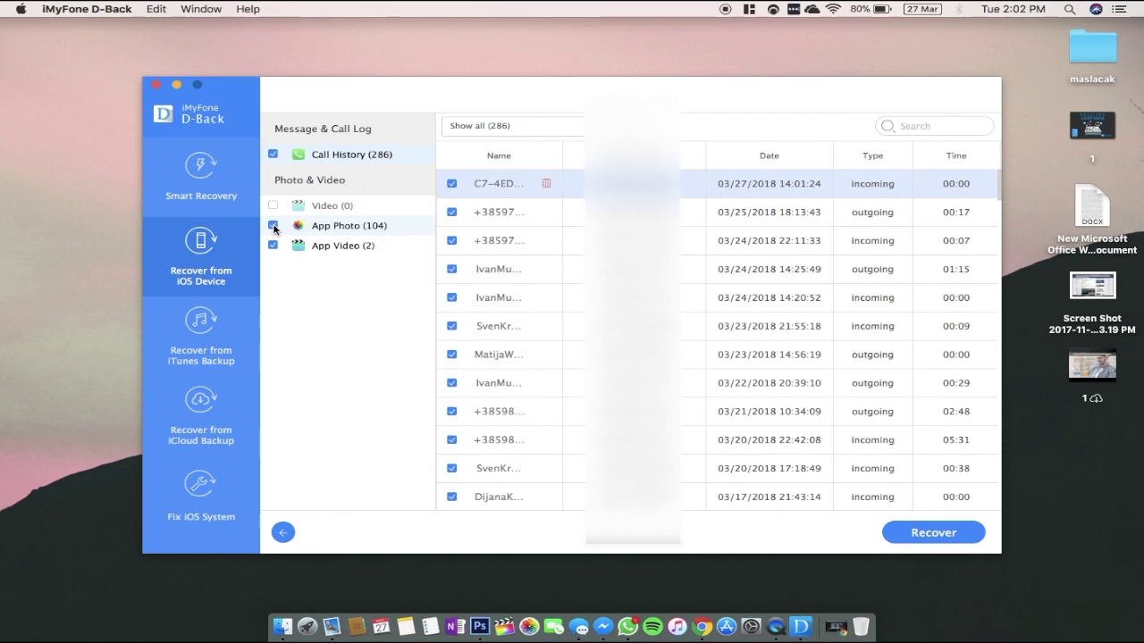
Step: Exclude App Photo, App Video and the 03/24 22:11:33, 14:25:49 and 14:20:52 calls from recovery
left_click(273, 226)
left_click(274, 246)
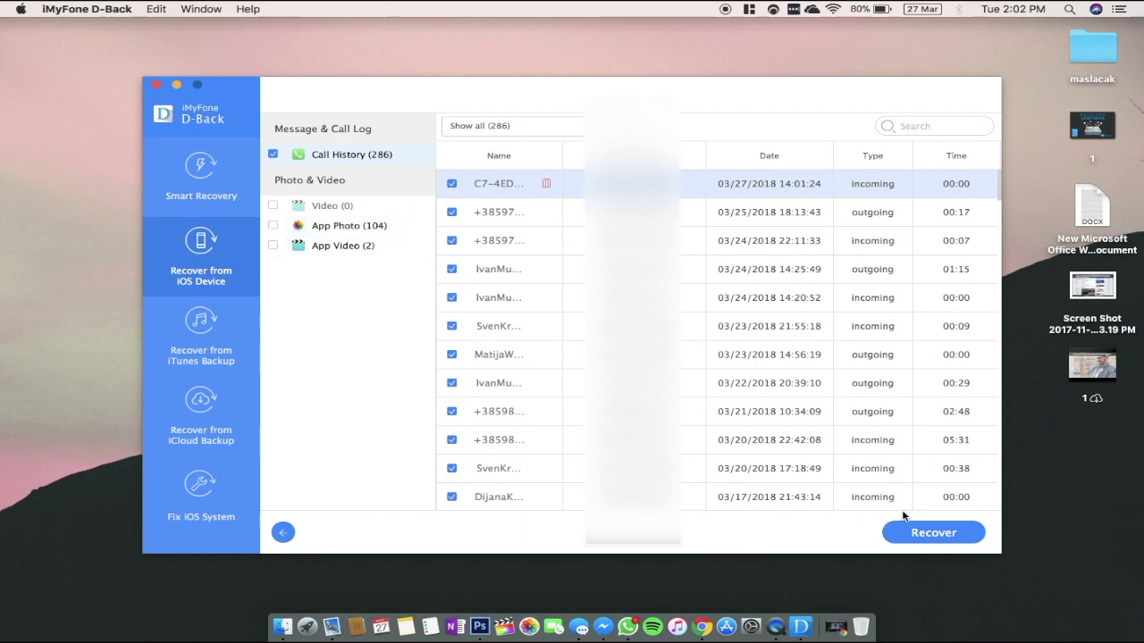
left_click(452, 241)
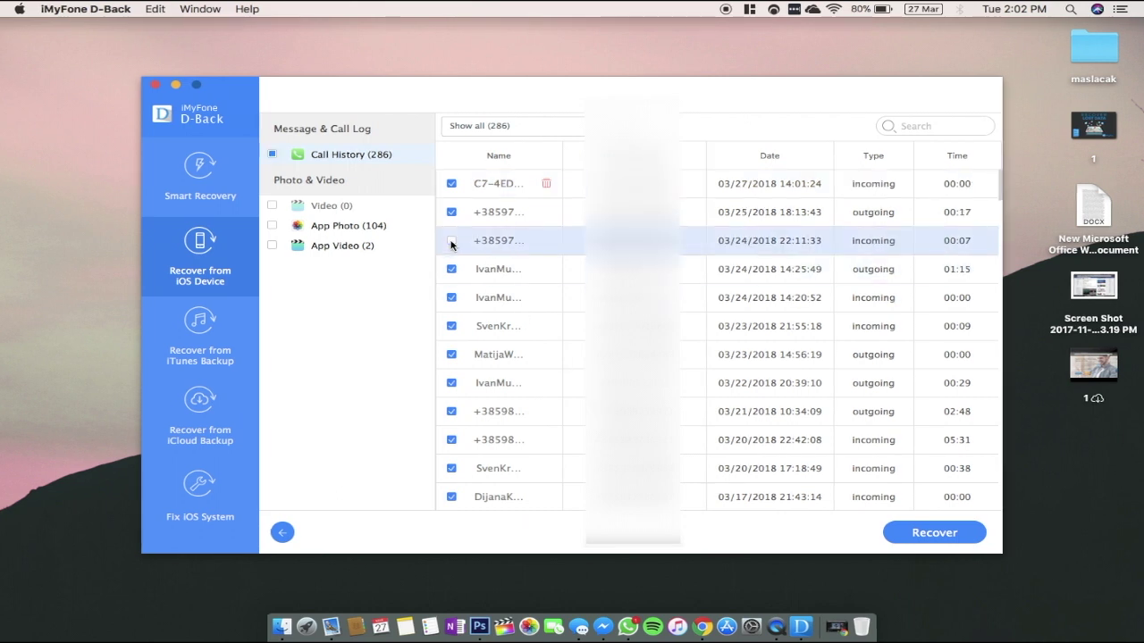
left_click(450, 269)
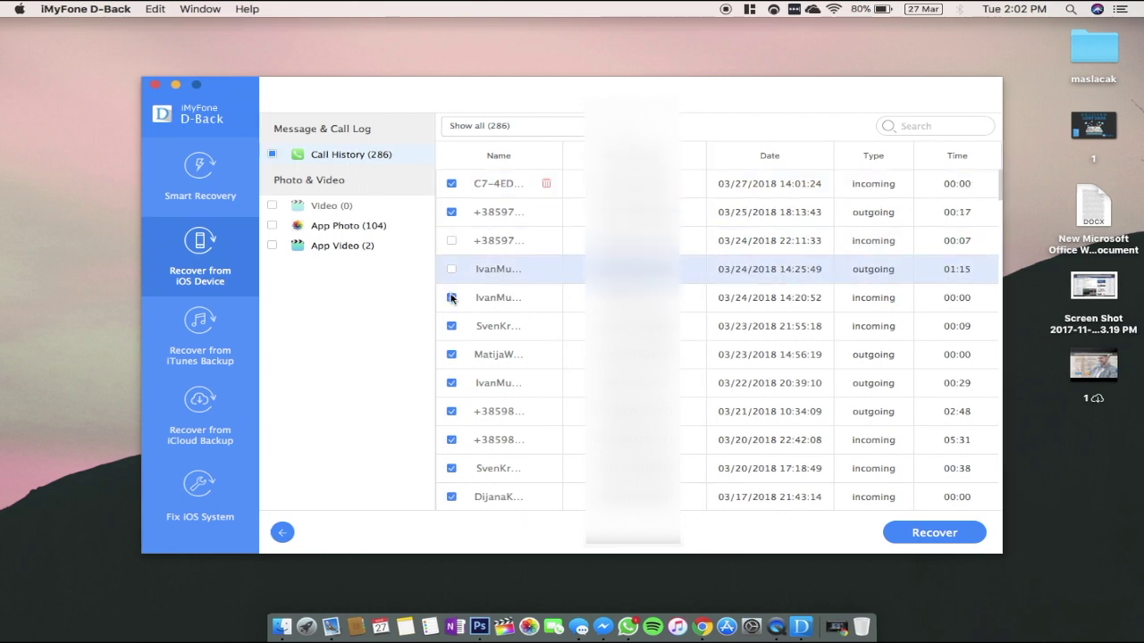
left_click(452, 297)
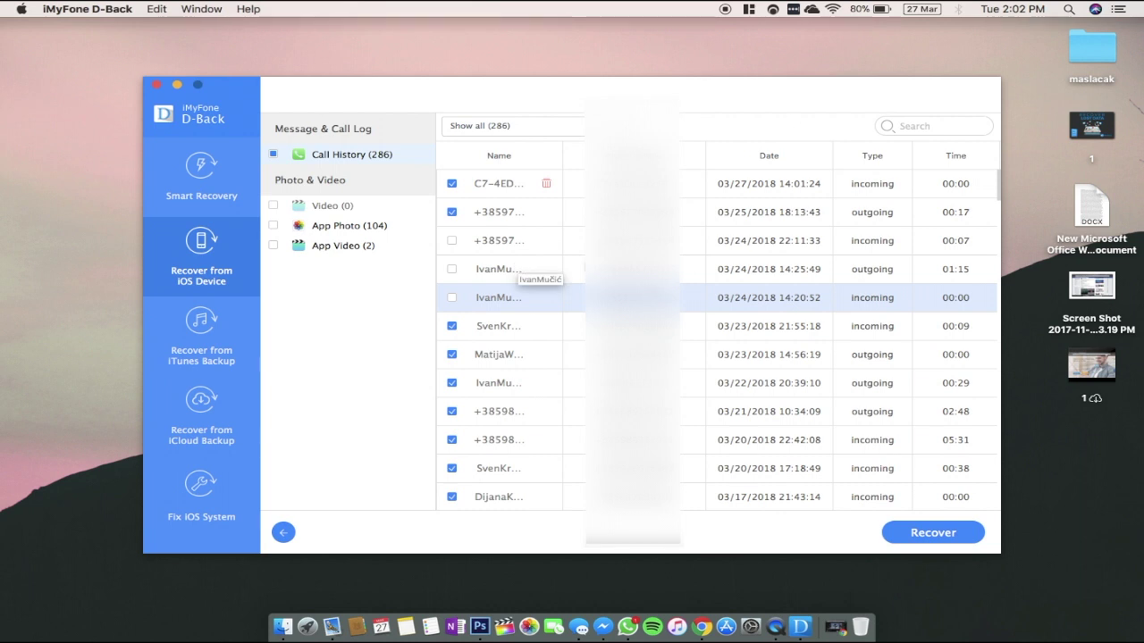
left_click(923, 536)
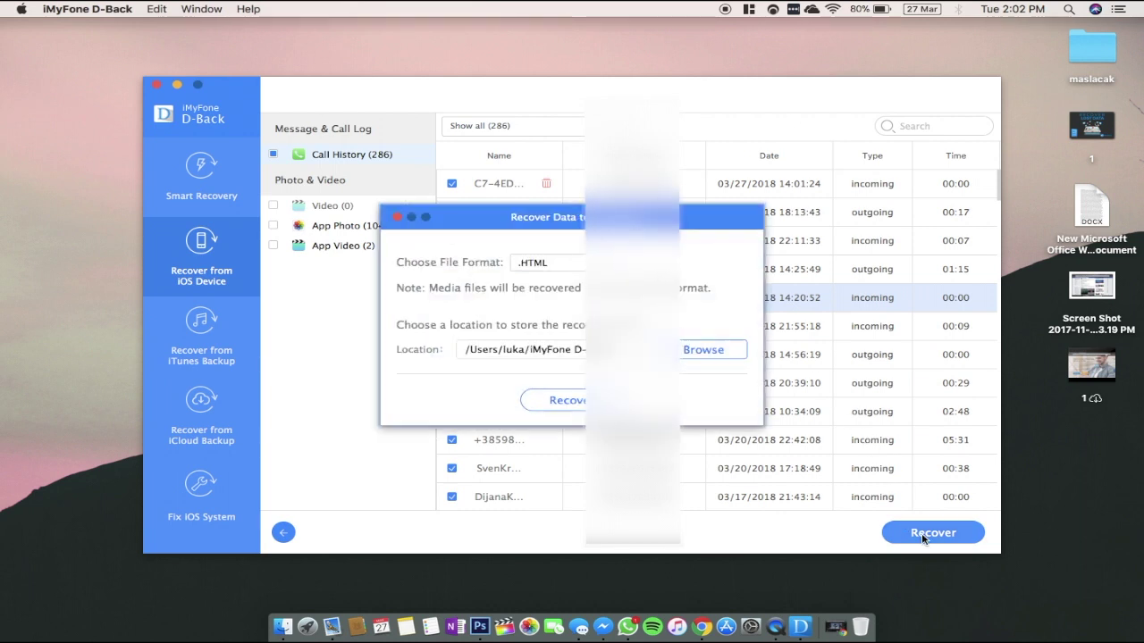
Step: Export the selected calls as .HTML to the Desktop iMyFone D-Back folder
left_click(686, 352)
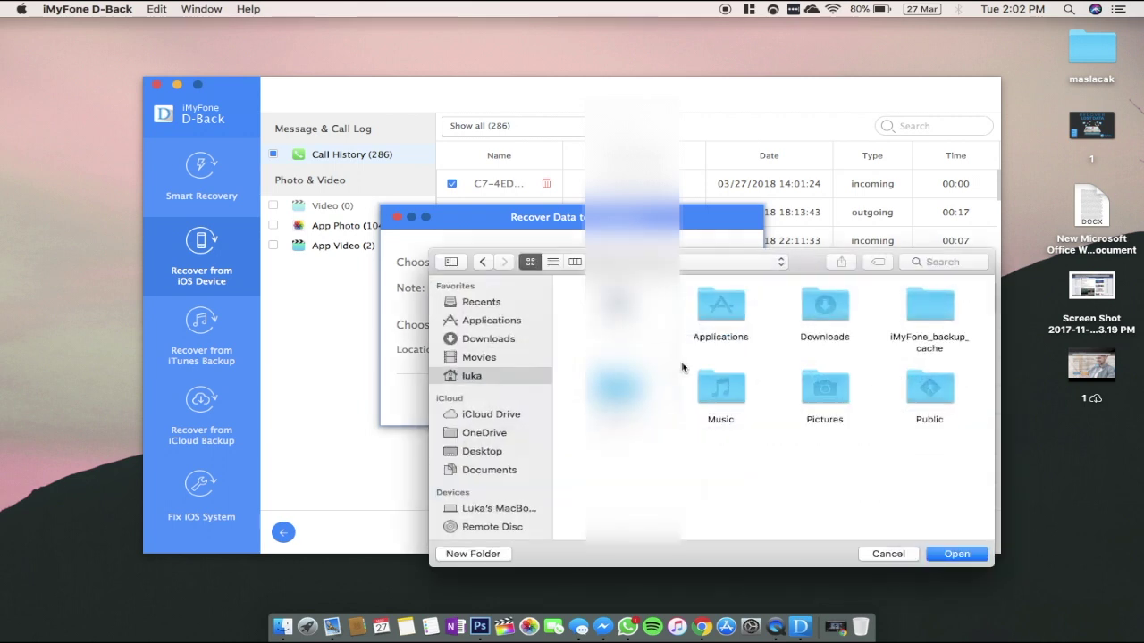
left_click(472, 452)
left_click(958, 555)
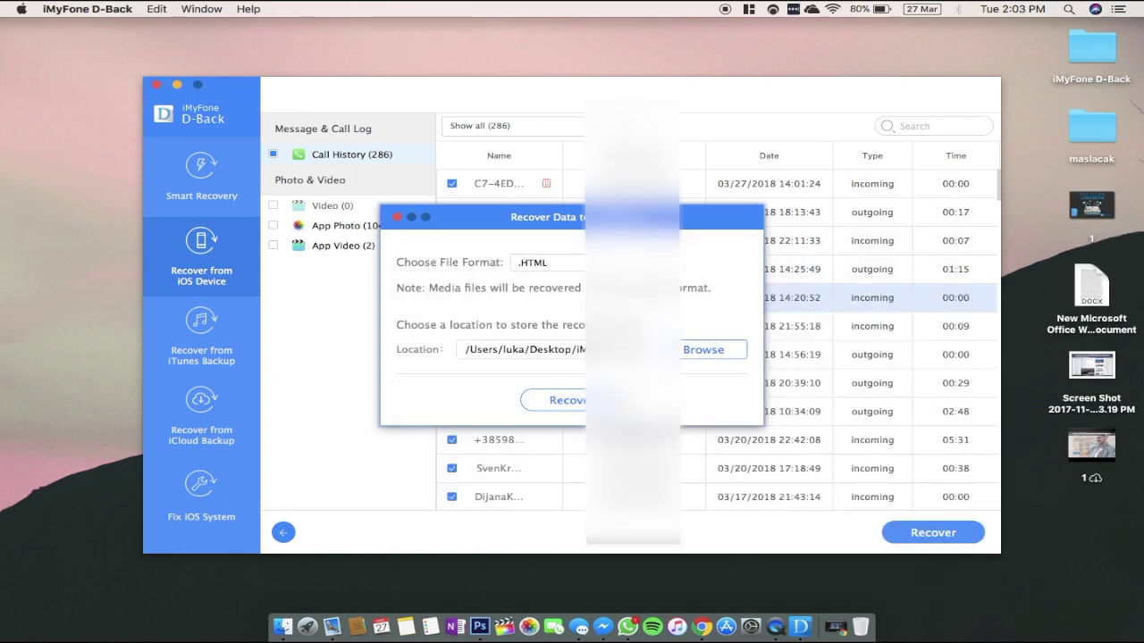
left_click(609, 400)
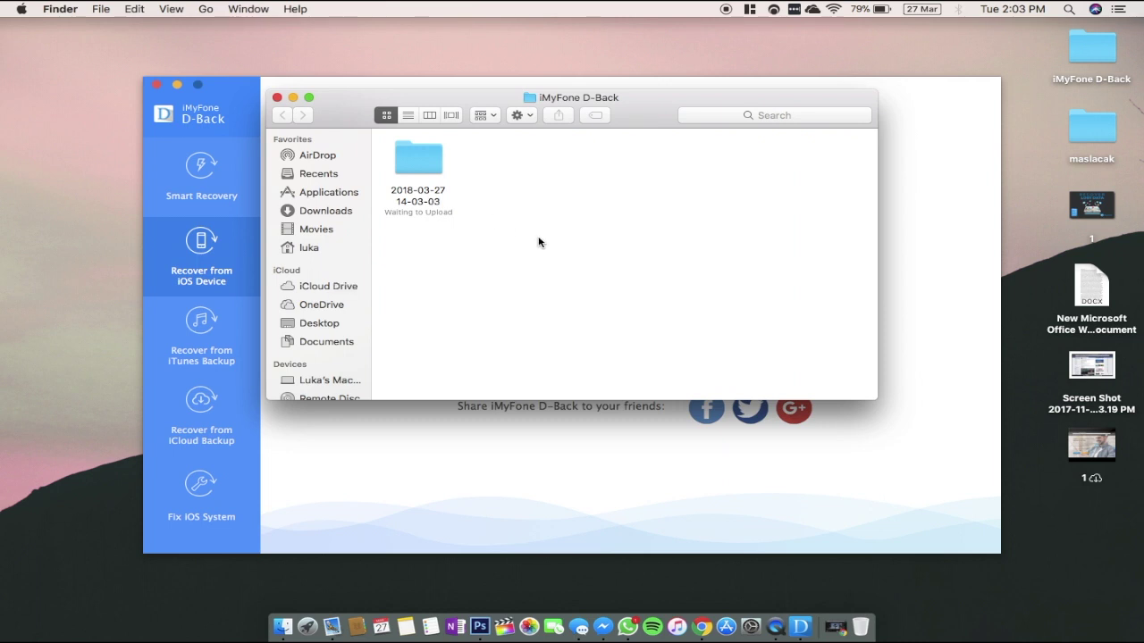
double_click(423, 170)
double_click(420, 166)
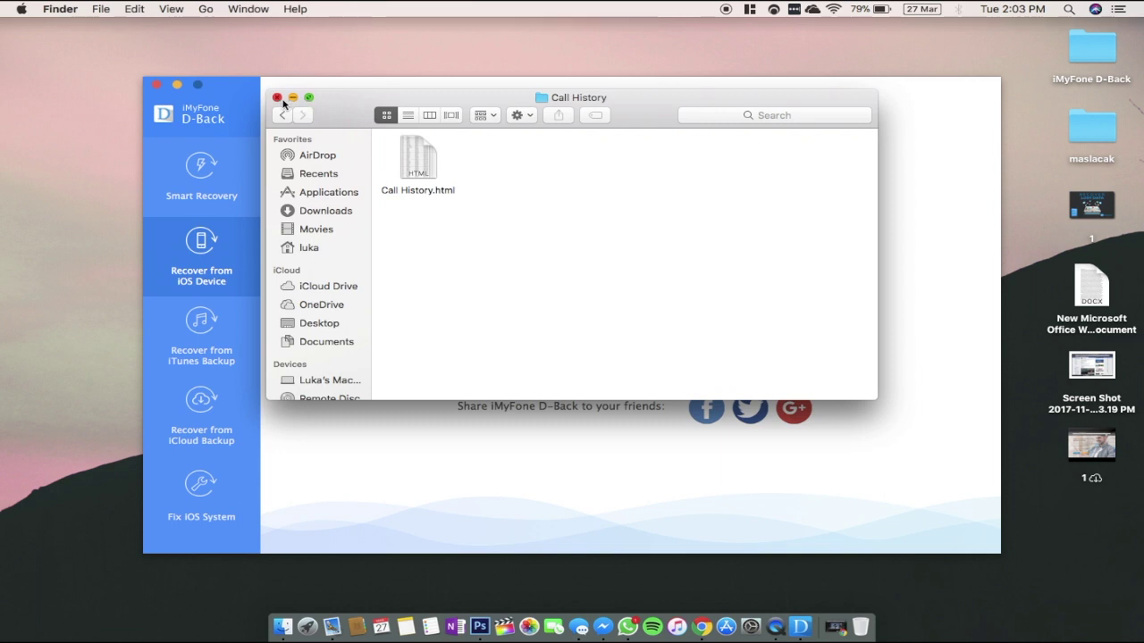
left_click(282, 116)
left_click(280, 118)
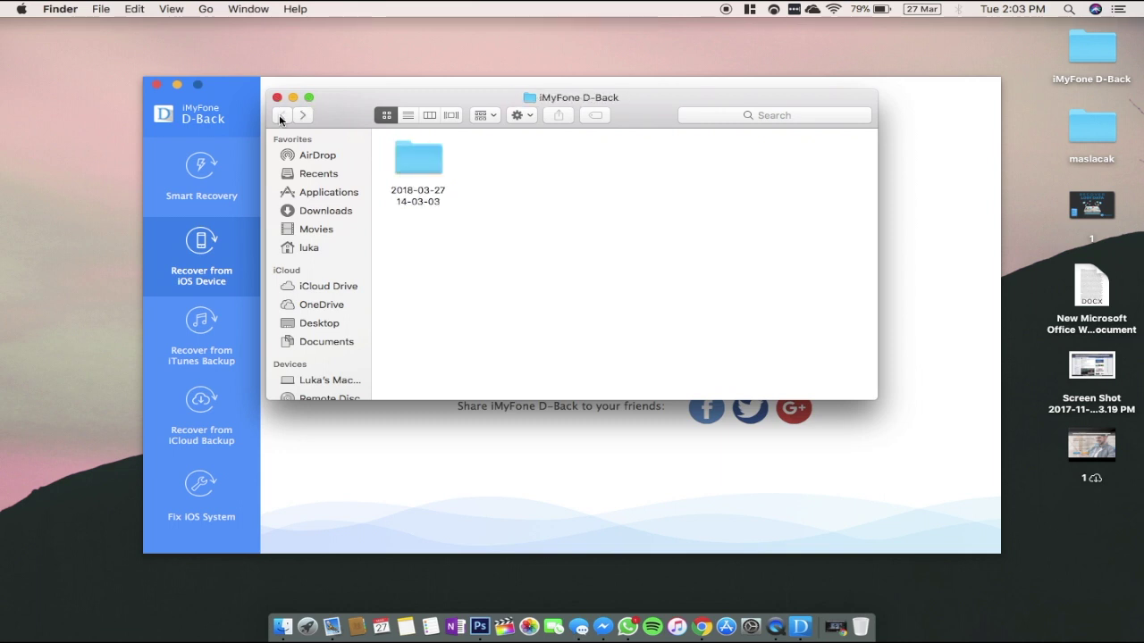